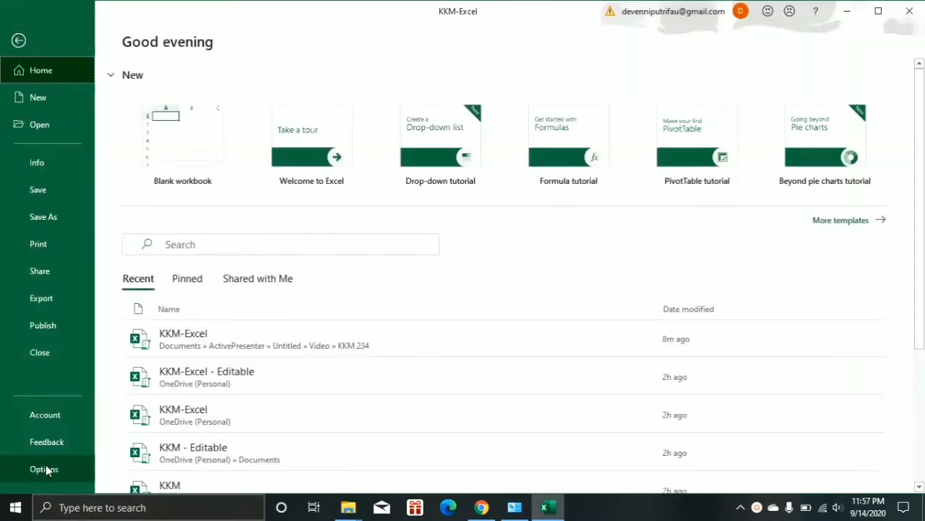
Step: Enable all macros and trust access to the VBA project object model in the Trust Center's macro settings
{"action": "key", "text": "Escape"}
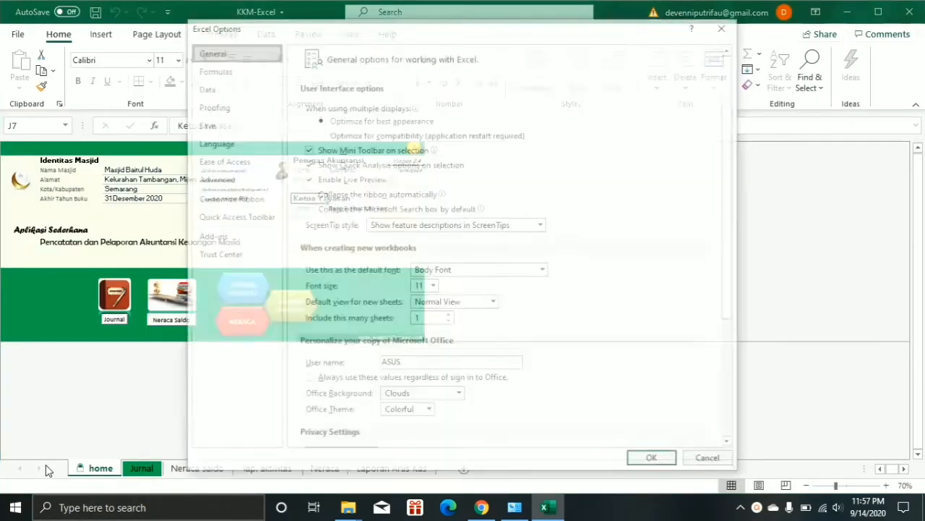
{"action": "left_click", "coordinate": [210, 256]}
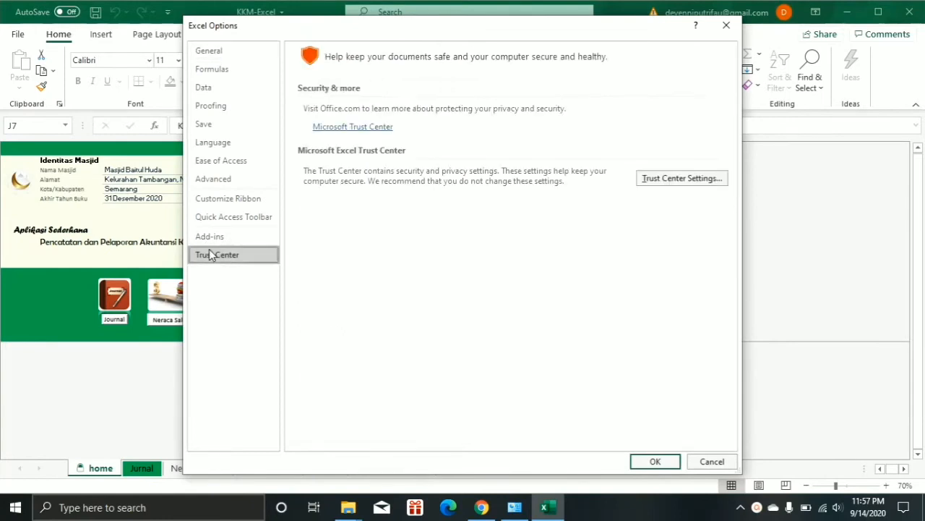
{"action": "left_click", "coordinate": [698, 179]}
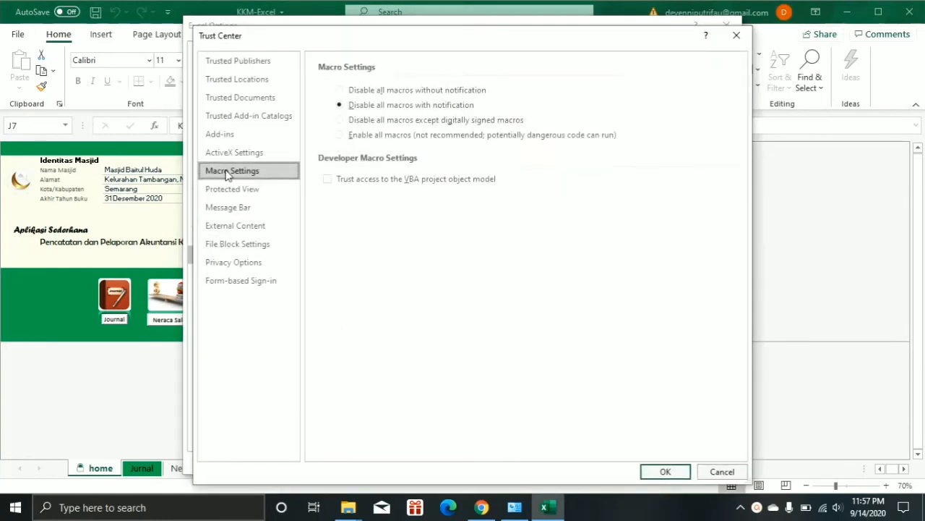
{"action": "left_click", "coordinate": [355, 137]}
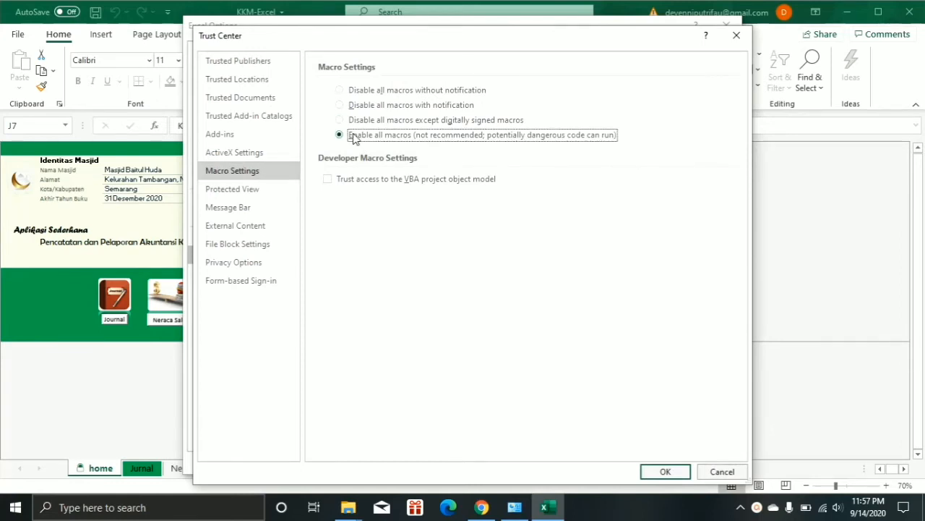
{"action": "left_click", "coordinate": [329, 181]}
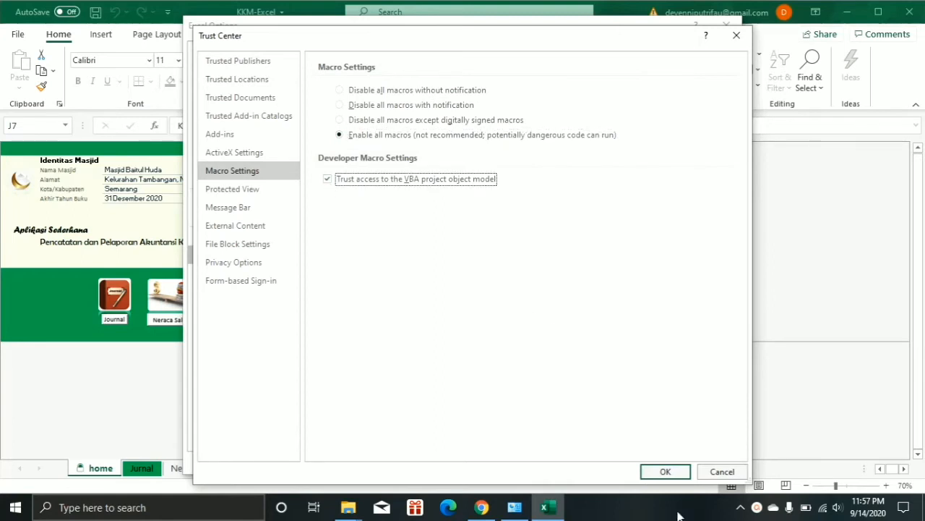
{"action": "left_click", "coordinate": [655, 478]}
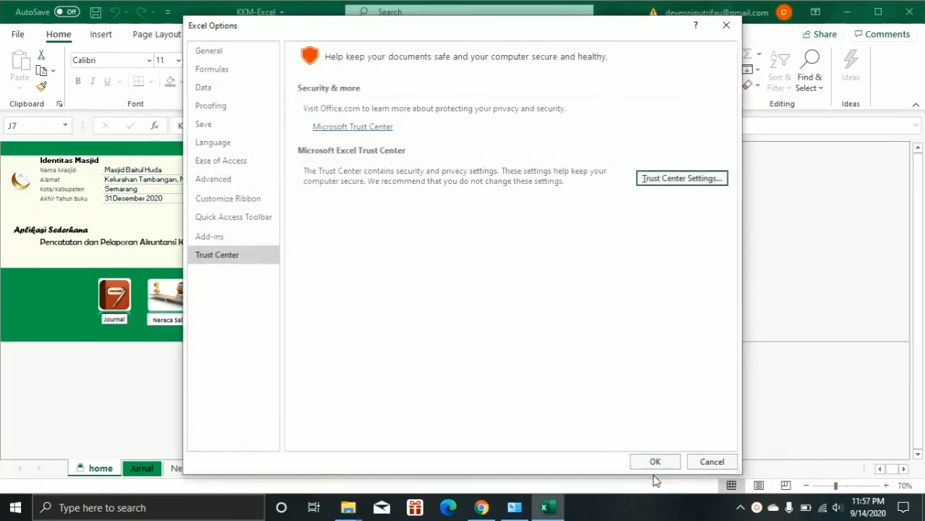
{"action": "left_click", "coordinate": [658, 464]}
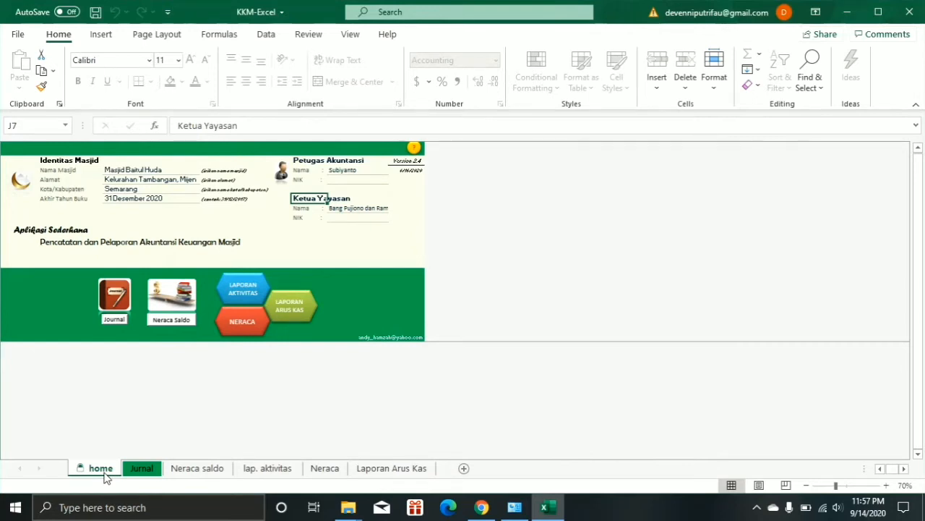
Step: Examine the Identitas Masjid, Petugas Akuntansi and Ketua Yayasan sections on the home sheet
{"action": "left_click", "coordinate": [50, 165]}
{"action": "left_click", "coordinate": [307, 159]}
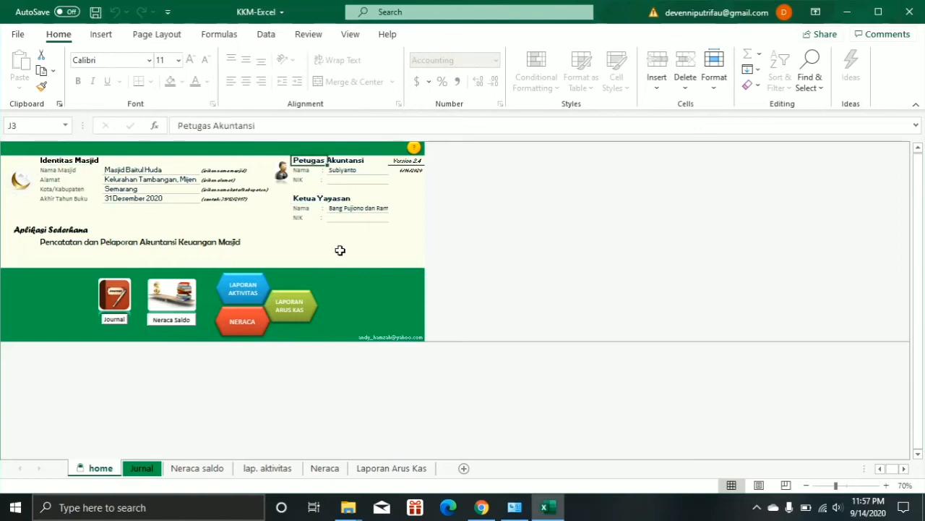
{"action": "left_click", "coordinate": [299, 201]}
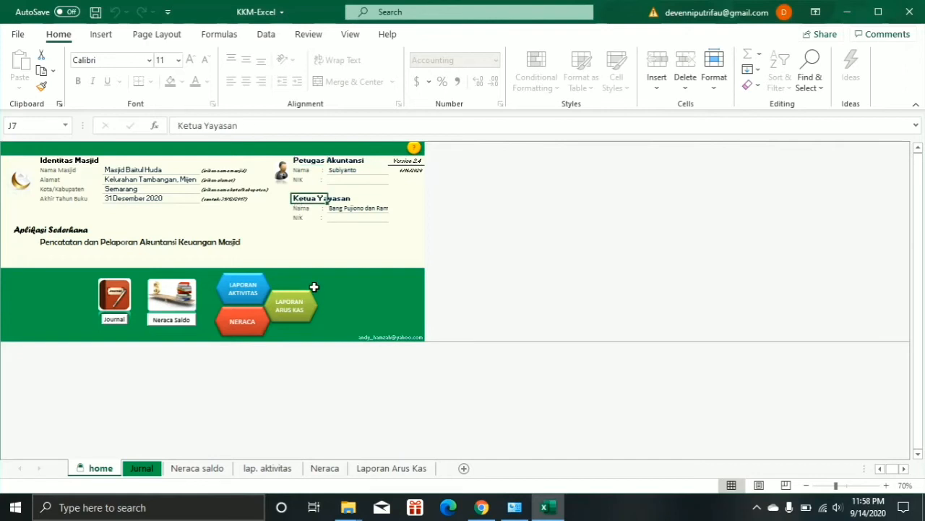
Step: Open the journal from the home sheet and examine the debit, credit, date and description of the Jasa perawatan Masjid entry
{"action": "left_click", "coordinate": [120, 306]}
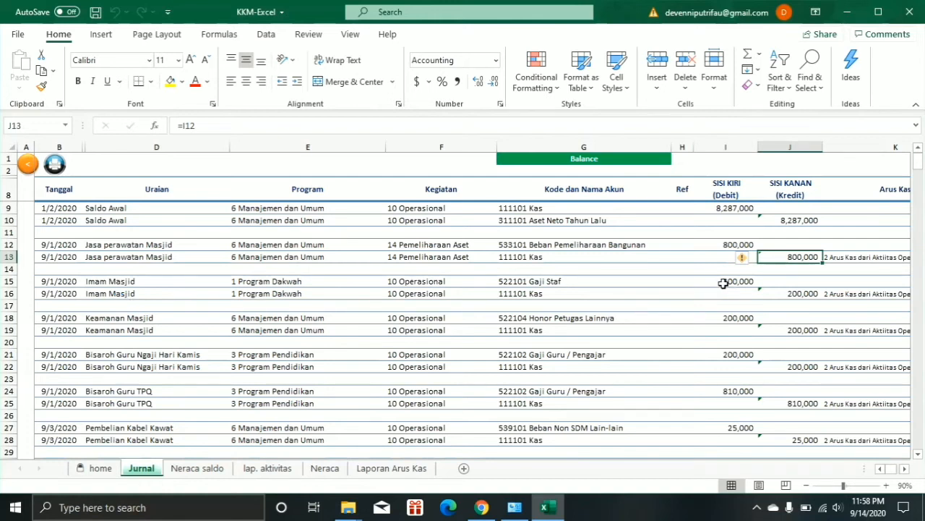
{"action": "left_click", "coordinate": [705, 243]}
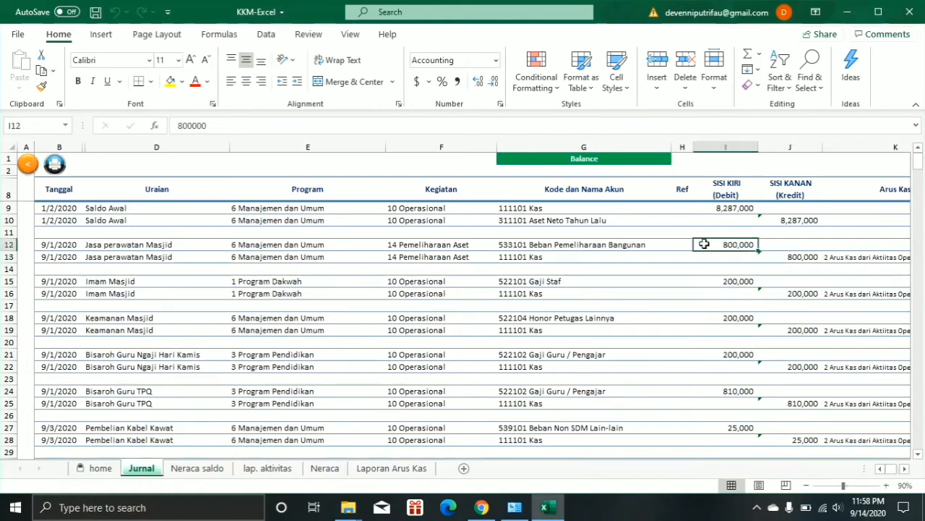
{"action": "left_click", "coordinate": [798, 258]}
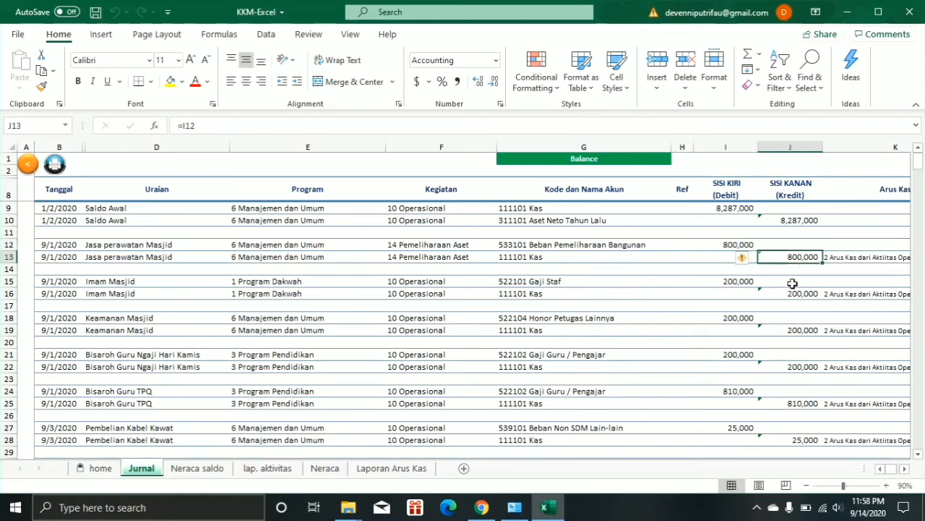
{"action": "left_click", "coordinate": [58, 245]}
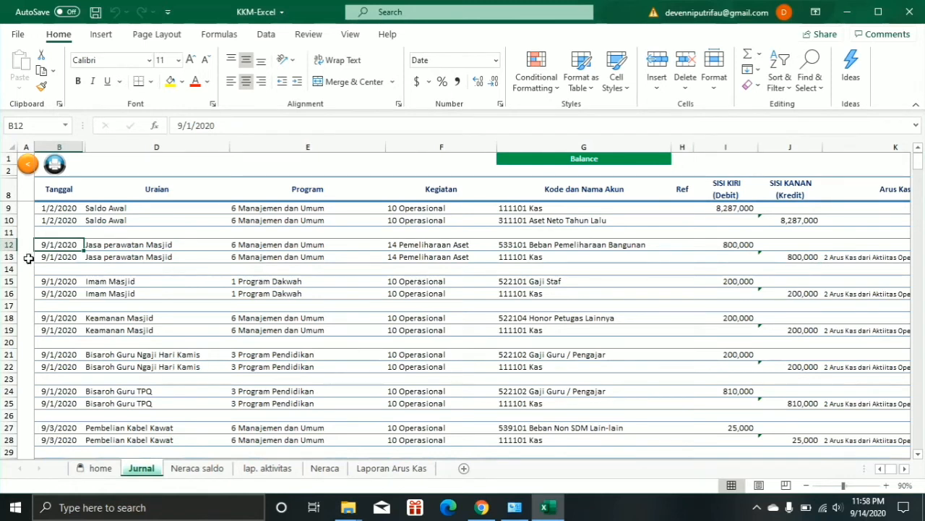
{"action": "left_click", "coordinate": [123, 248]}
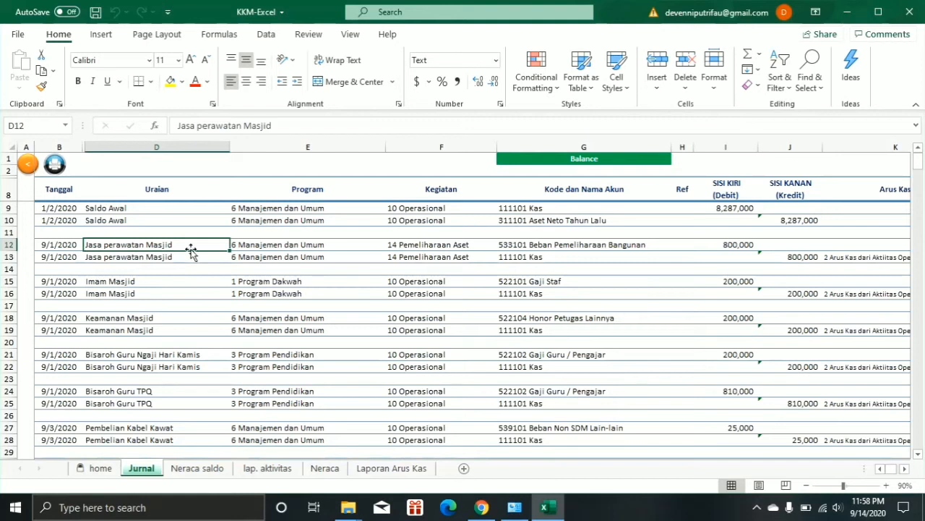
Step: Set the Program in row 12 of the journal to 6 Manajemen dan Umum
{"action": "left_click", "coordinate": [292, 247]}
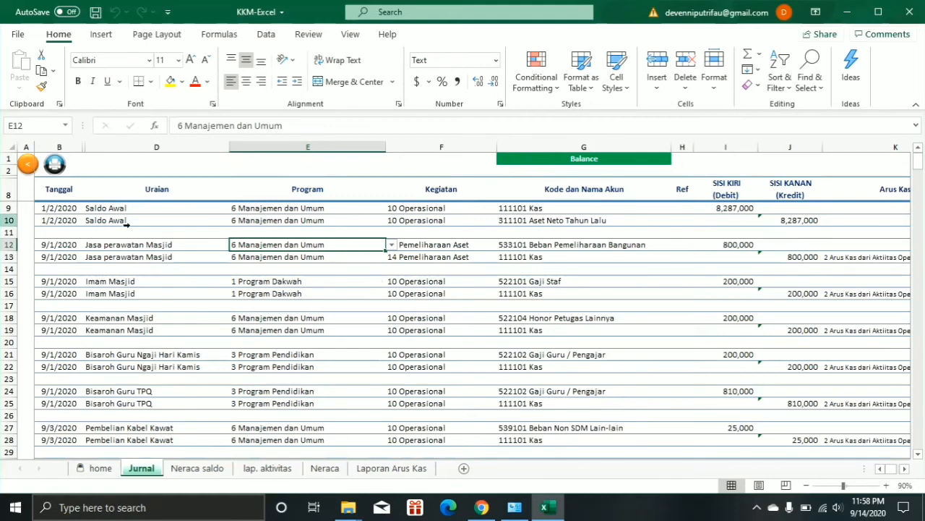
{"action": "left_click", "coordinate": [391, 245]}
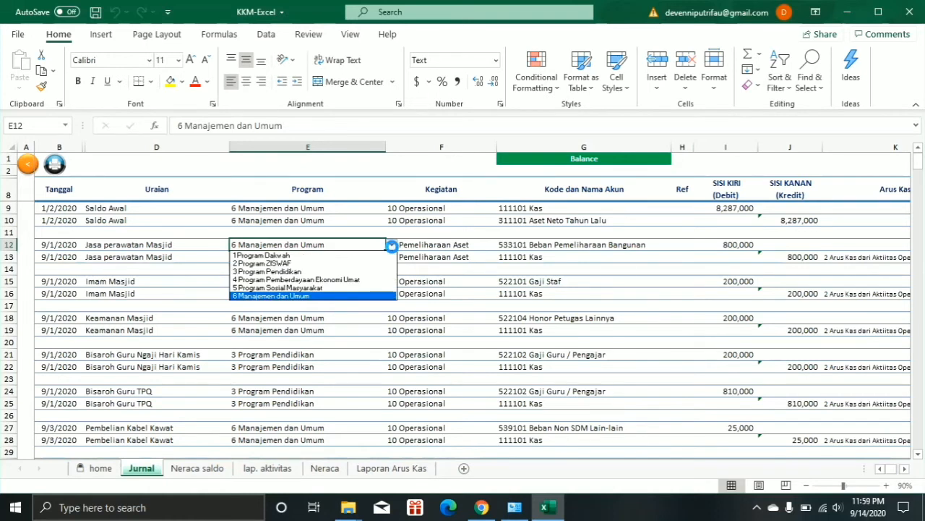
{"action": "left_click", "coordinate": [321, 296]}
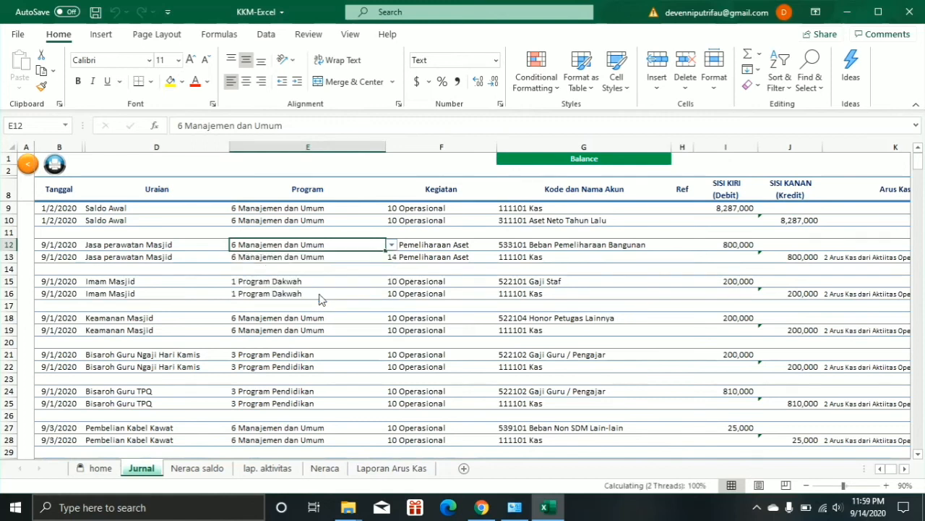
Step: Look through the Kegiatan options for row 12 and choose 14 Pemeliharaan Aset
{"action": "left_click", "coordinate": [437, 246]}
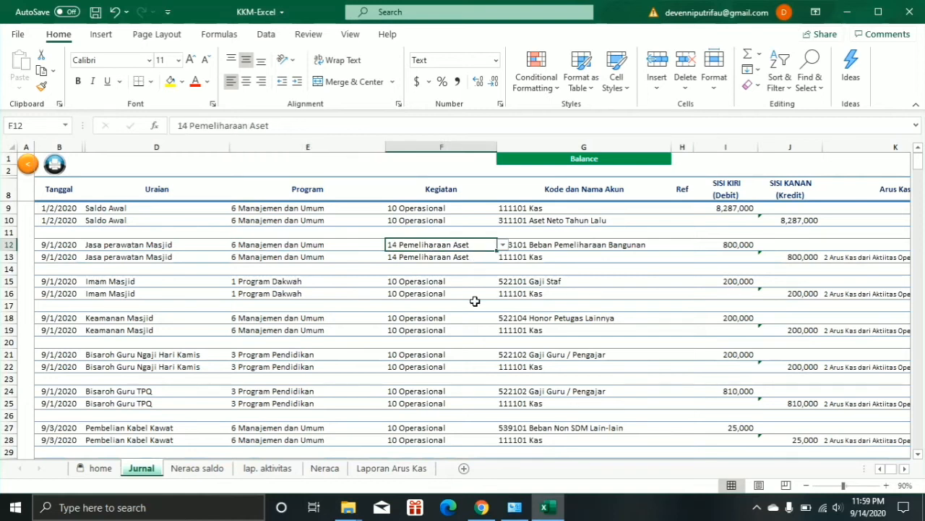
{"action": "left_click", "coordinate": [503, 247]}
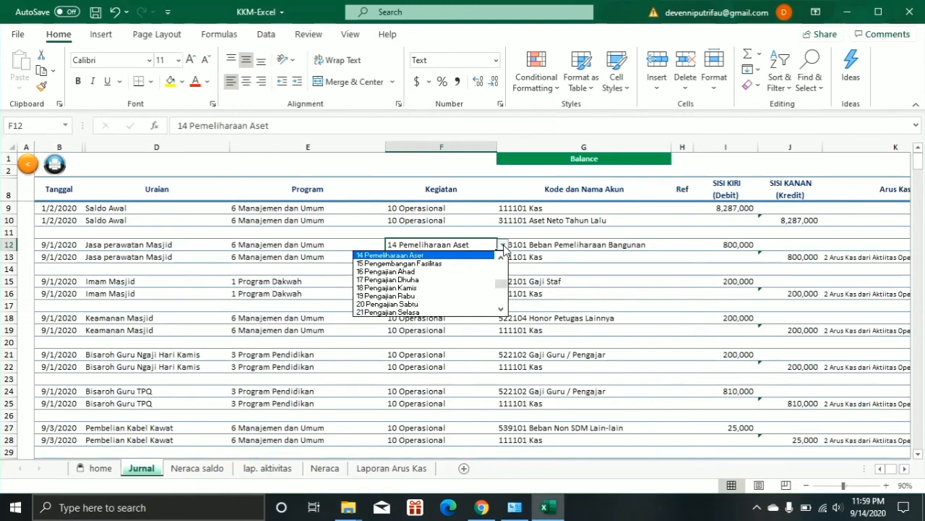
{"action": "scroll", "coordinate": [499, 289], "scroll_direction": "down", "scroll_amount": 3}
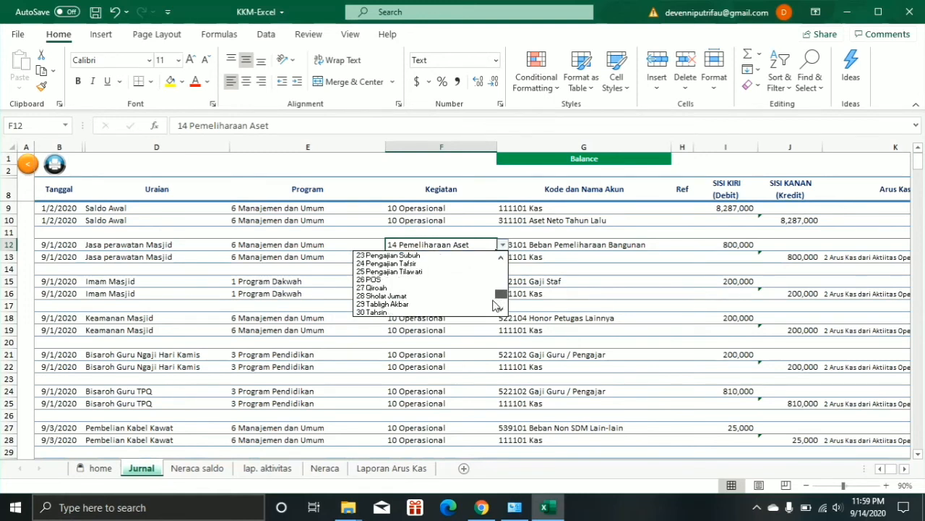
{"action": "scroll", "coordinate": [484, 313], "scroll_direction": "down", "scroll_amount": 1}
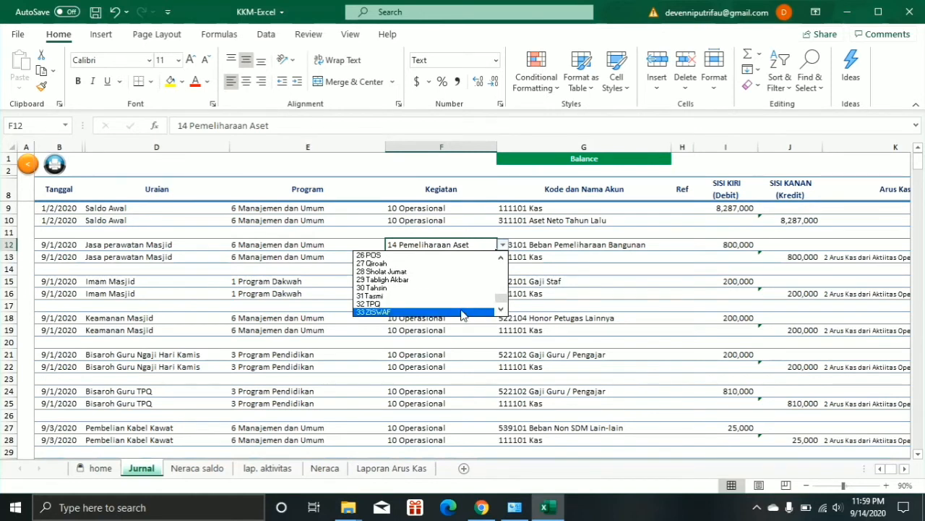
{"action": "left_click", "coordinate": [502, 258]}
{"action": "left_click", "coordinate": [502, 260]}
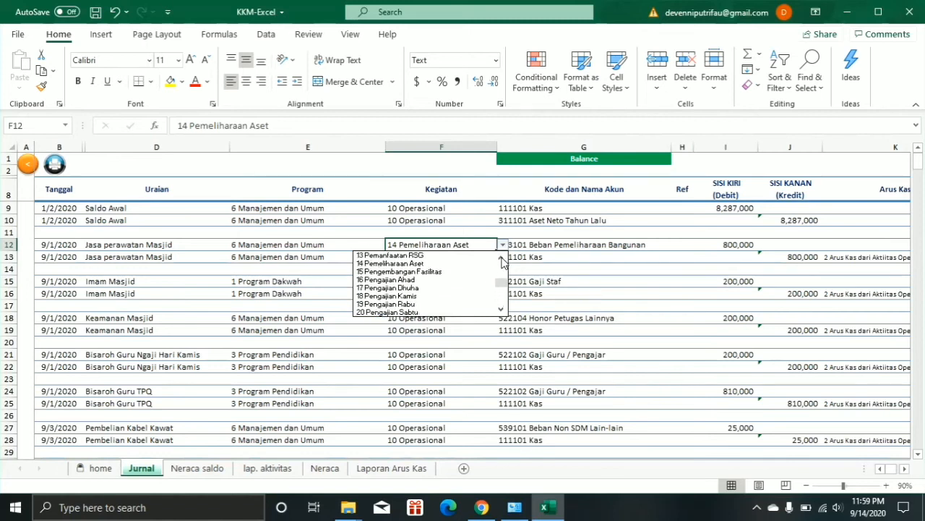
{"action": "left_click", "coordinate": [426, 269]}
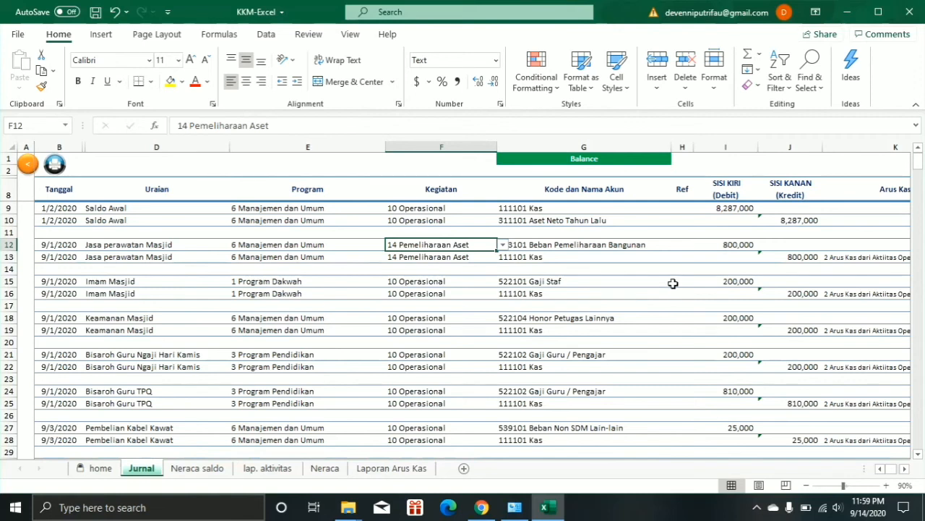
Step: Examine the account, Ref, debit and credit cells of the journal entry in rows 12 and 13
{"action": "left_click", "coordinate": [603, 244]}
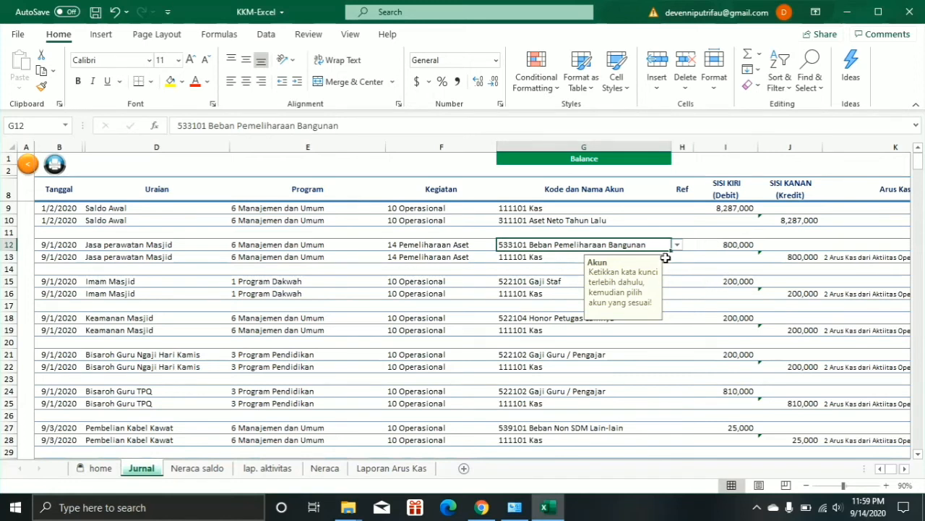
{"action": "left_click", "coordinate": [550, 257]}
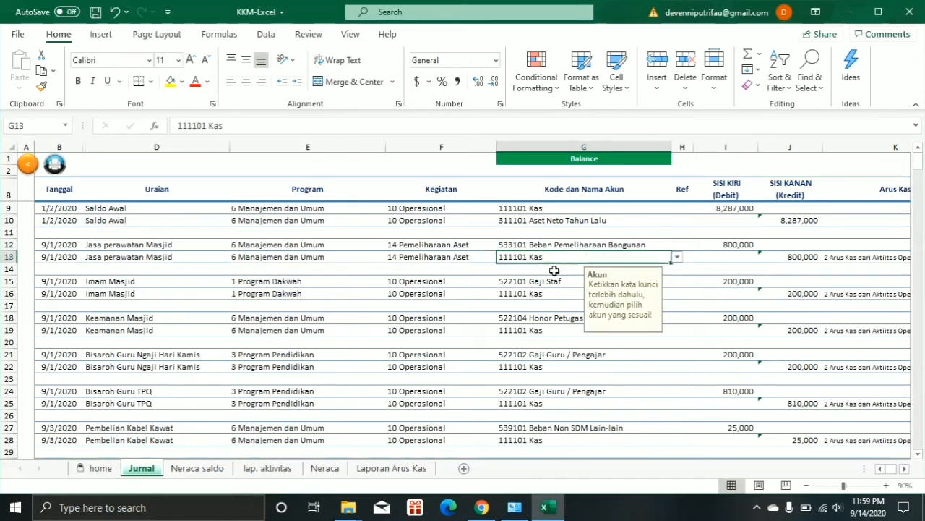
{"action": "left_click", "coordinate": [687, 245]}
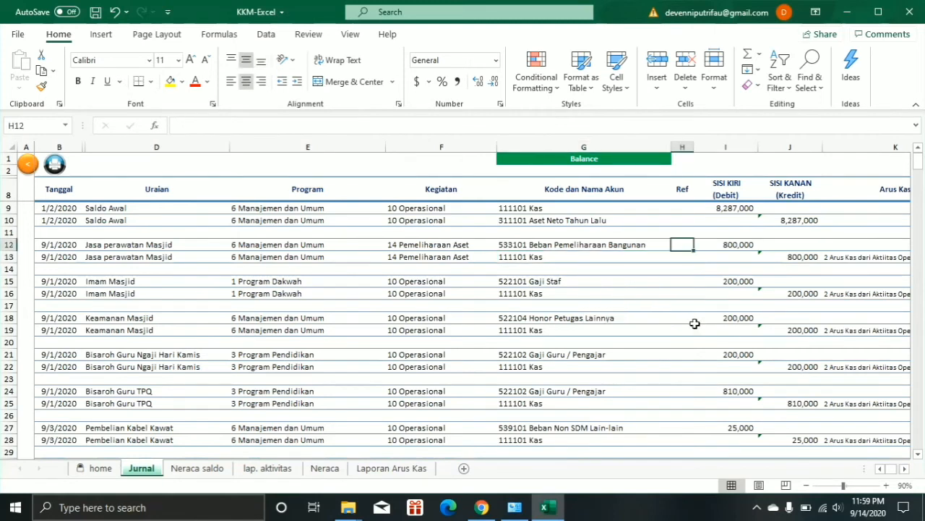
{"action": "left_click", "coordinate": [740, 248]}
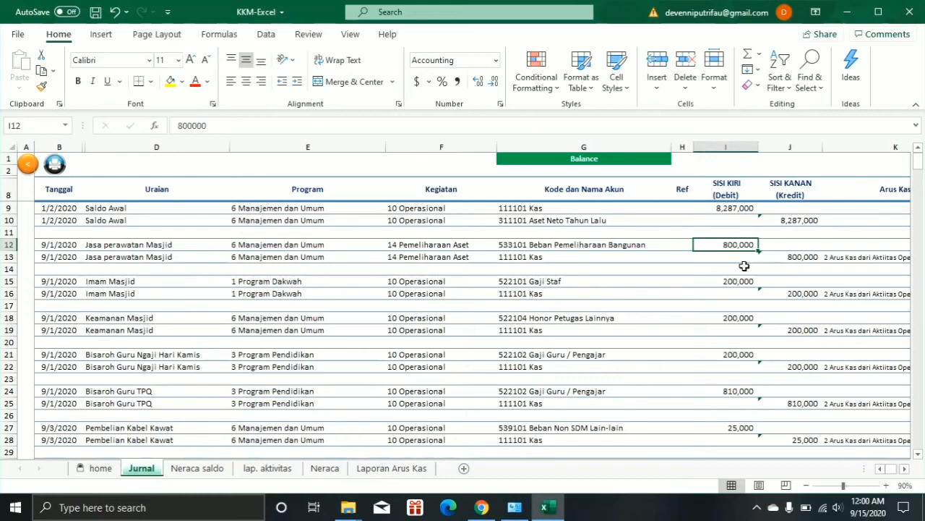
{"action": "left_click", "coordinate": [801, 257]}
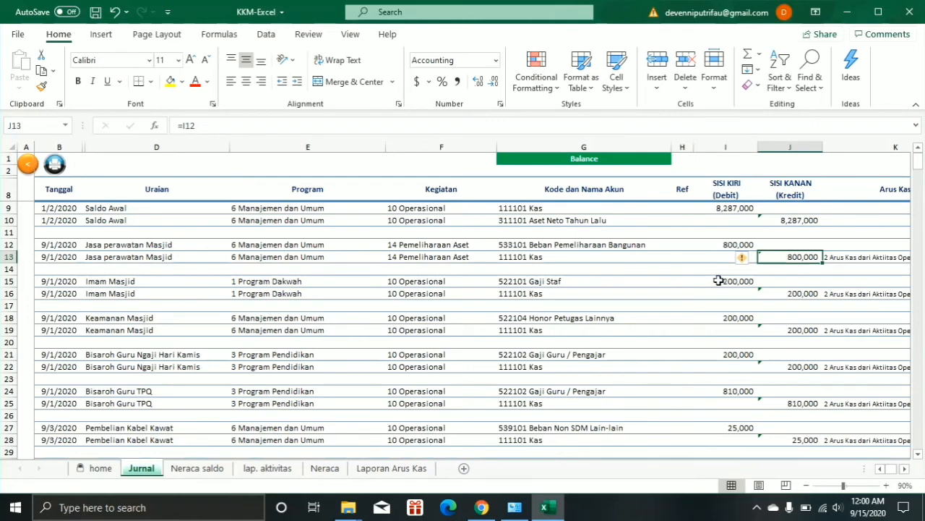
Step: Open the Laporan Arus Kas sheet and examine its operating activities section from the start of the report
{"action": "left_click", "coordinate": [410, 469]}
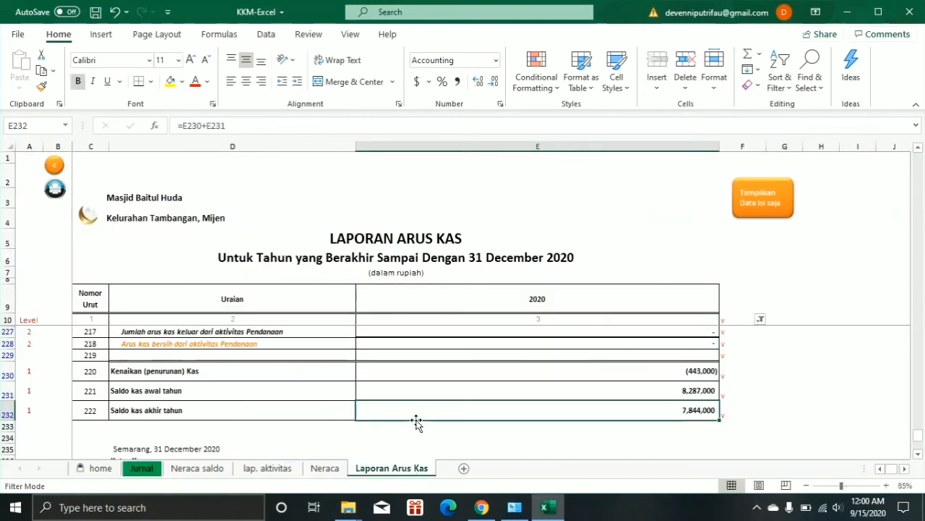
{"action": "scroll", "coordinate": [416, 427], "scroll_direction": "up", "scroll_amount": 10}
{"action": "scroll", "coordinate": [420, 419], "scroll_direction": "up", "scroll_amount": 2}
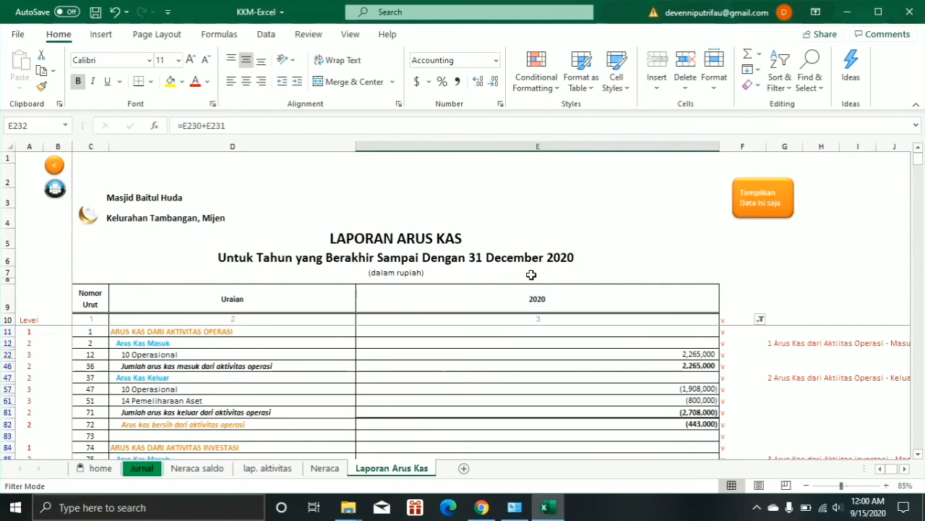
{"action": "left_click", "coordinate": [245, 331]}
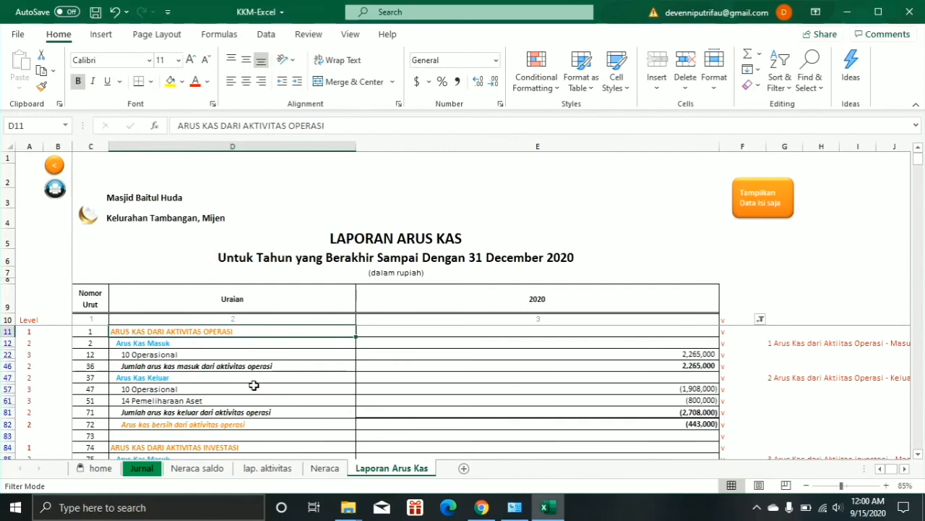
Step: Review the investing and financing sections of the cash flow report, along with the opening and closing cash balances
{"action": "scroll", "coordinate": [253, 384], "scroll_direction": "down", "scroll_amount": 2}
{"action": "scroll", "coordinate": [252, 387], "scroll_direction": "down", "scroll_amount": 1}
{"action": "left_click", "coordinate": [307, 368]}
{"action": "scroll", "coordinate": [310, 371], "scroll_direction": "down", "scroll_amount": 3}
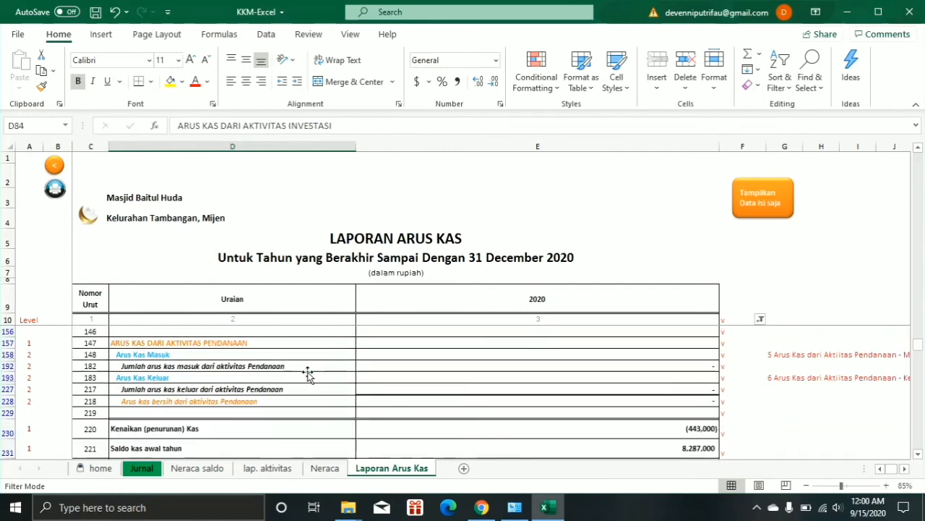
{"action": "left_click", "coordinate": [304, 341]}
{"action": "scroll", "coordinate": [304, 341], "scroll_direction": "down", "scroll_amount": 2}
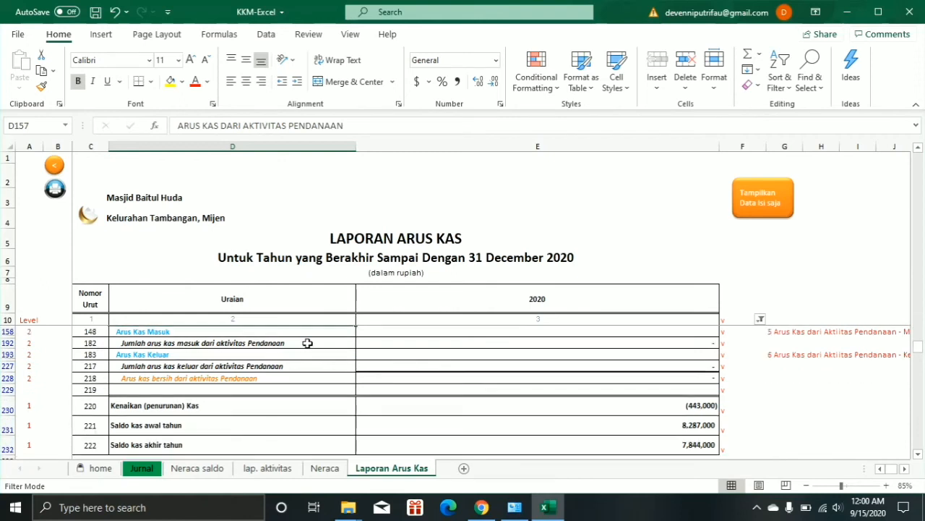
{"action": "left_click", "coordinate": [287, 413]}
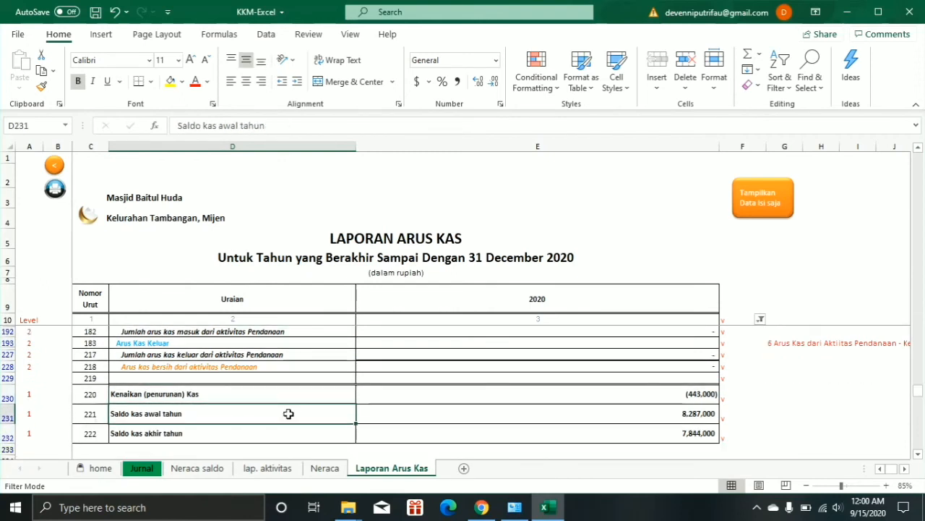
{"action": "left_click", "coordinate": [289, 434]}
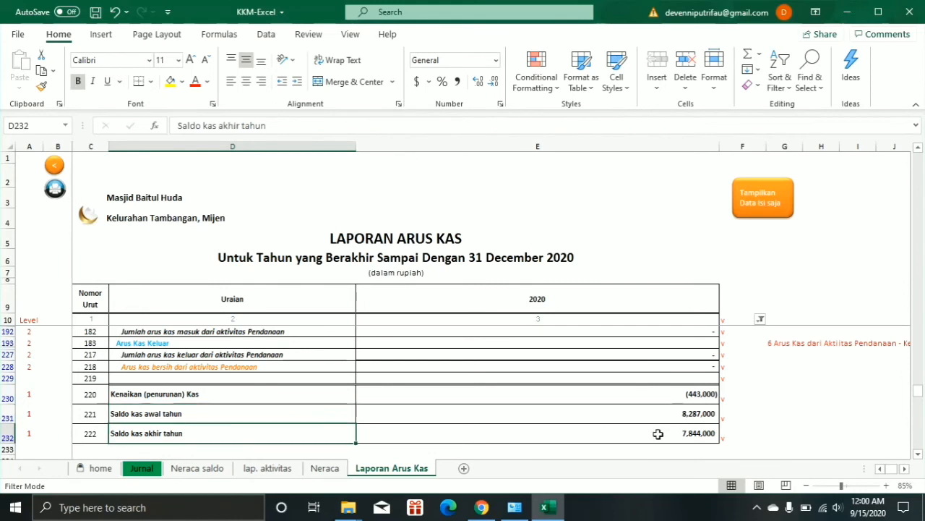
Step: Open the Neraca Saldo report from the home sheet and examine its account name, Debit and Kredit column headings
{"action": "left_click", "coordinate": [100, 469]}
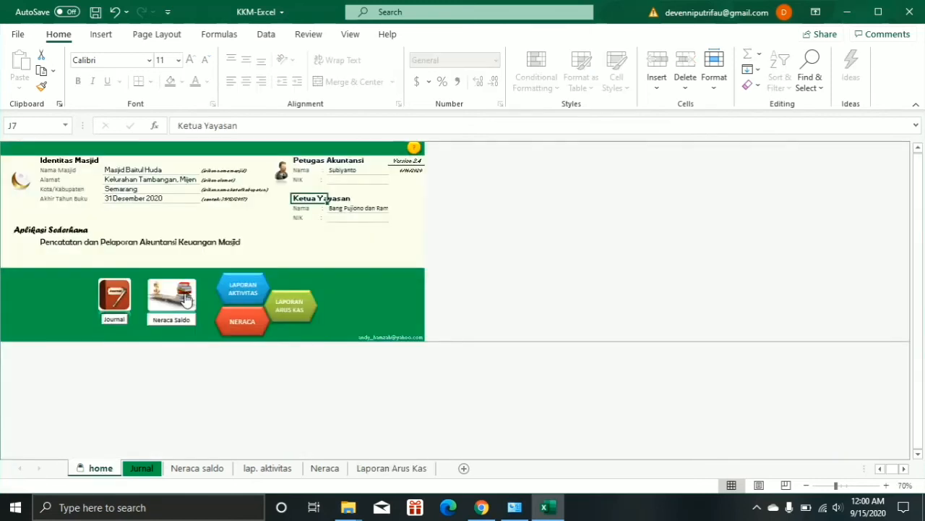
{"action": "left_click", "coordinate": [186, 301]}
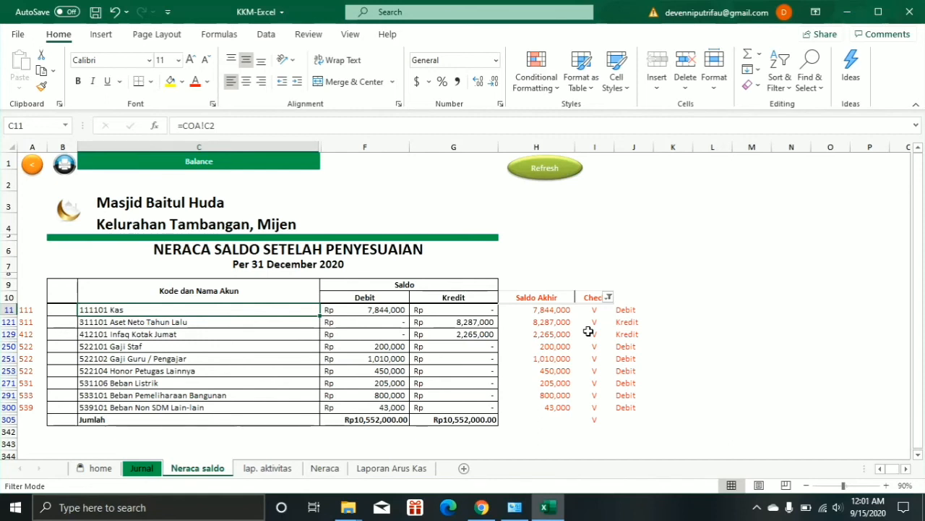
{"action": "left_click", "coordinate": [231, 291]}
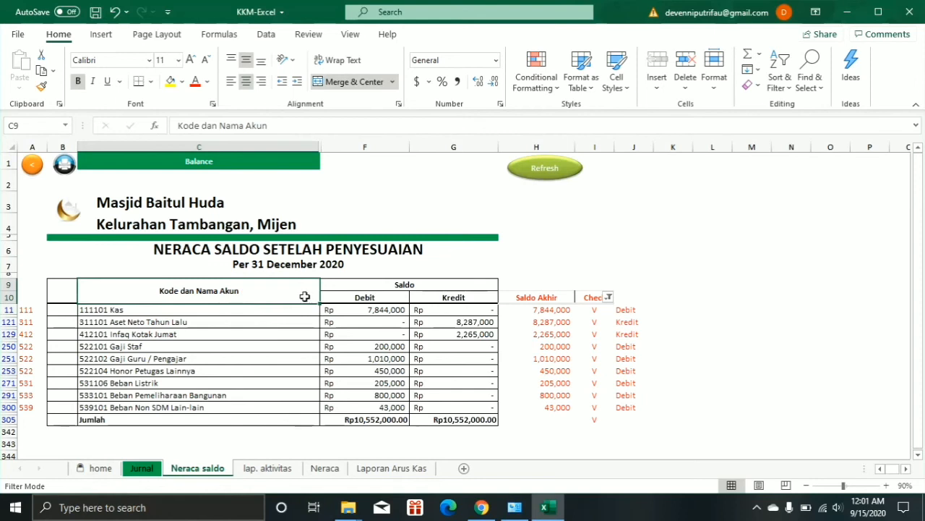
{"action": "left_click", "coordinate": [362, 296]}
{"action": "left_click", "coordinate": [463, 298]}
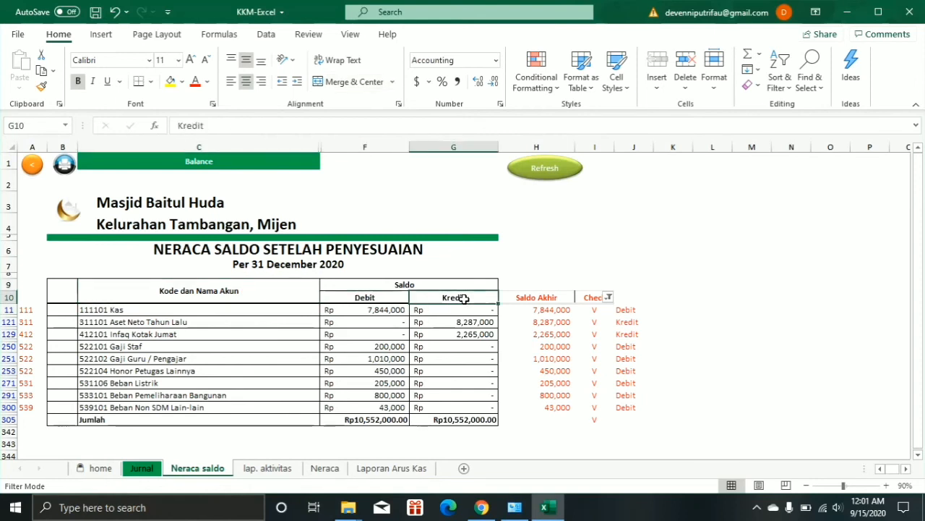
Step: Check the debit and credit totals in the Jumlah row, and refresh the trial balance
{"action": "left_click", "coordinate": [220, 420]}
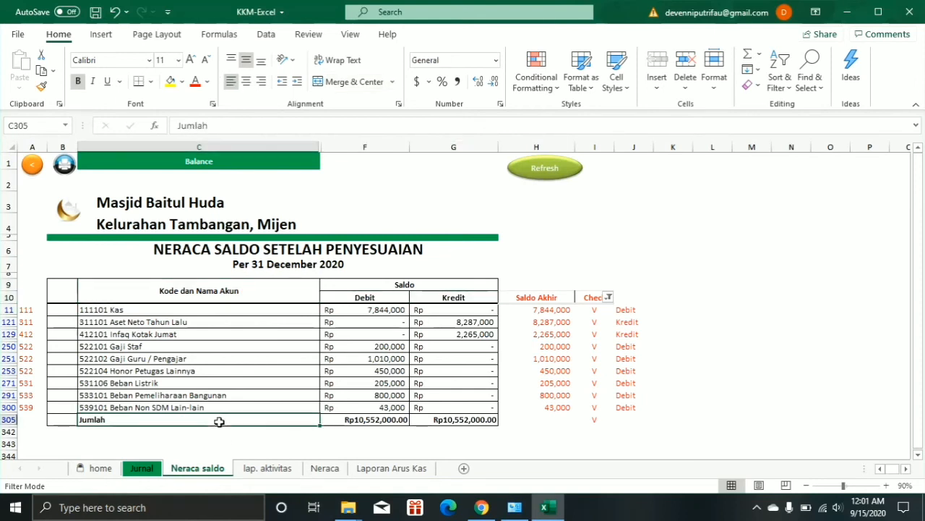
{"action": "left_click", "coordinate": [376, 421]}
{"action": "left_click", "coordinate": [470, 421]}
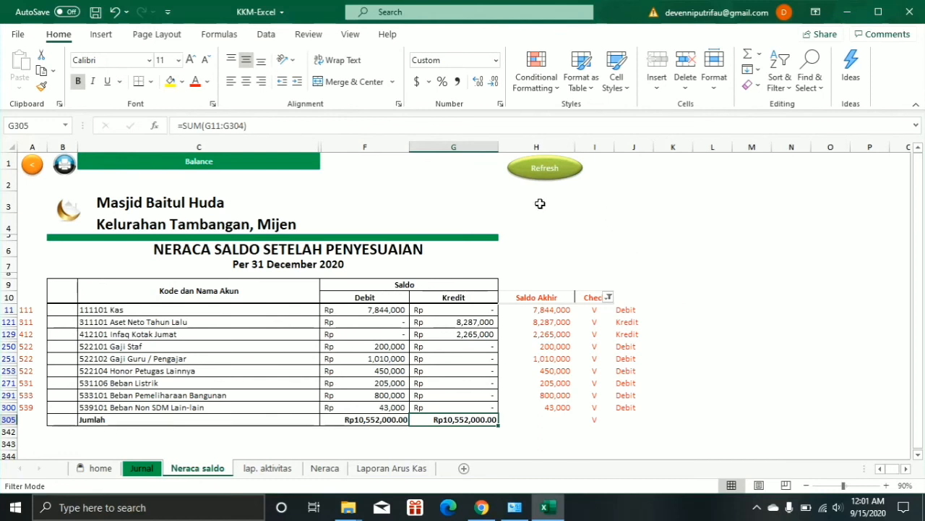
{"action": "left_click", "coordinate": [565, 169]}
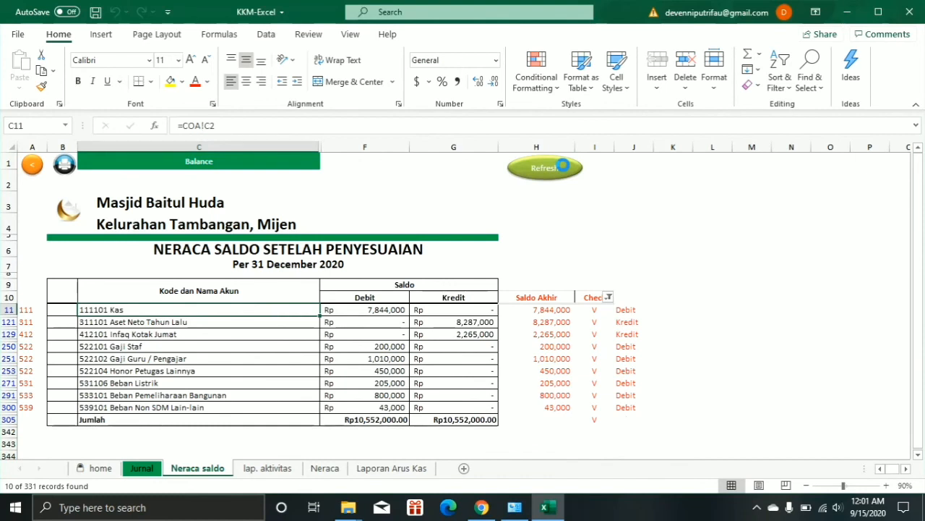
{"action": "left_click", "coordinate": [492, 431]}
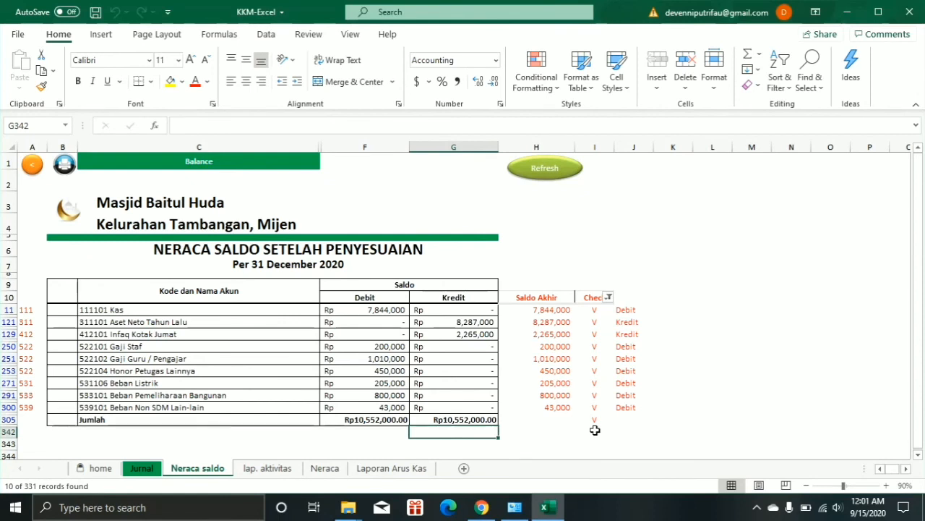
Step: Open the lap. aktivitas sheet and examine the Pendapatan section from the start of the report
{"action": "left_click", "coordinate": [256, 470]}
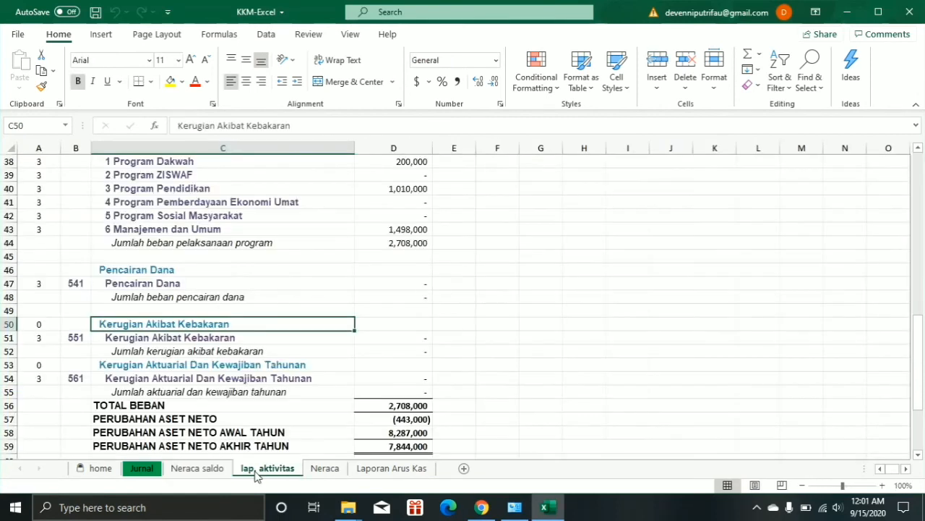
{"action": "scroll", "coordinate": [336, 428], "scroll_direction": "up", "scroll_amount": 2}
{"action": "scroll", "coordinate": [341, 428], "scroll_direction": "up", "scroll_amount": 10}
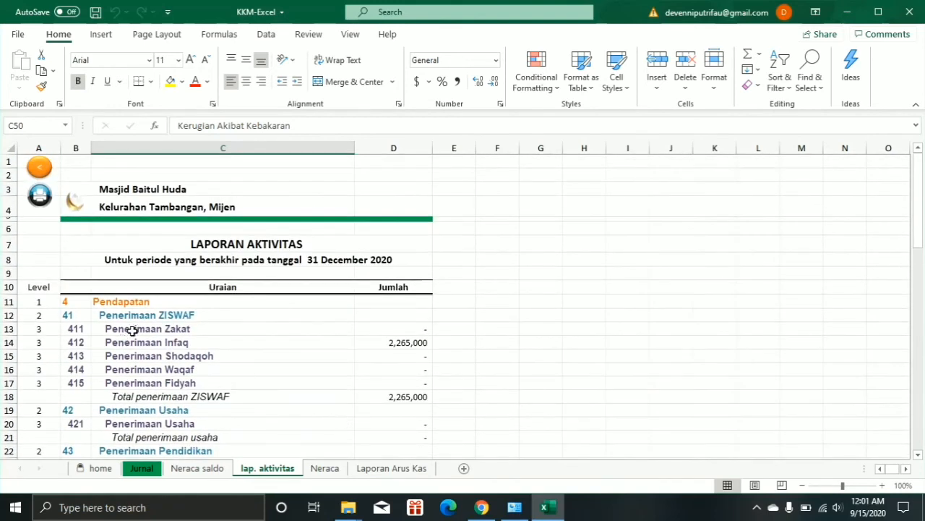
{"action": "left_click", "coordinate": [208, 304]}
{"action": "scroll", "coordinate": [221, 355], "scroll_direction": "down", "scroll_amount": 3}
{"action": "scroll", "coordinate": [222, 358], "scroll_direction": "down", "scroll_amount": 5}
Step: Review the Beban section of the activity report, including Kerugian Akibat Kebakaran, and return to the report's heading
{"action": "left_click", "coordinate": [218, 326]}
{"action": "scroll", "coordinate": [219, 326], "scroll_direction": "down", "scroll_amount": 4}
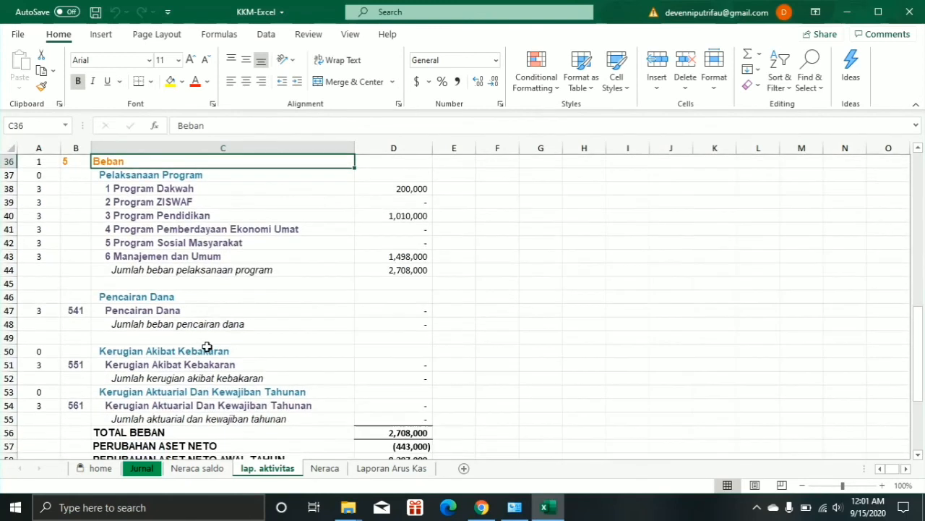
{"action": "left_click", "coordinate": [192, 350]}
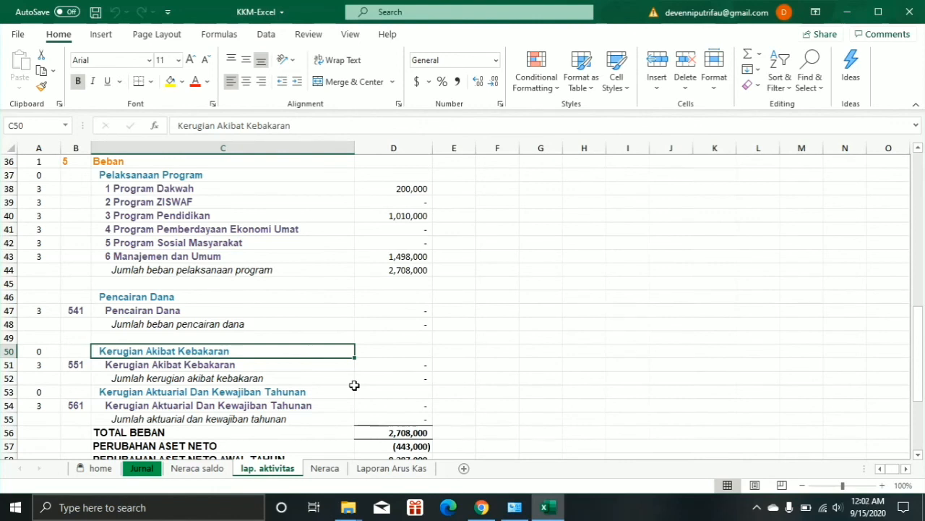
{"action": "scroll", "coordinate": [354, 385], "scroll_direction": "up", "scroll_amount": 11}
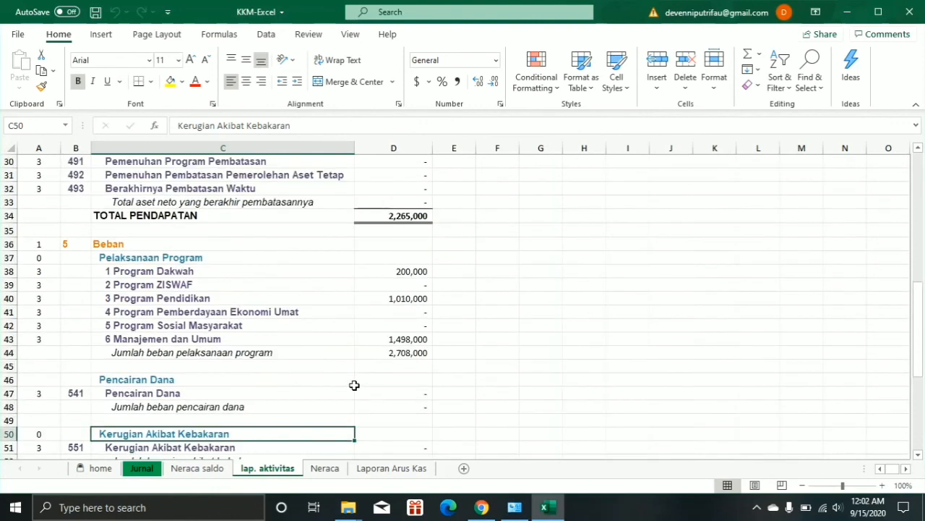
{"action": "scroll", "coordinate": [354, 385], "scroll_direction": "up", "scroll_amount": 1}
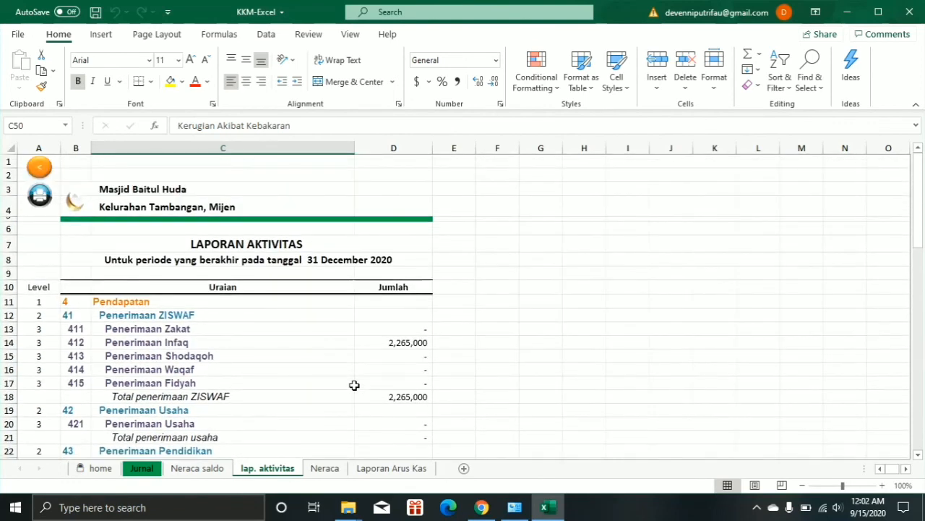
Step: Open the Neraca sheet and examine its reporting date line and the Aset section
{"action": "left_click", "coordinate": [320, 470]}
{"action": "scroll", "coordinate": [405, 402], "scroll_direction": "up", "scroll_amount": 11}
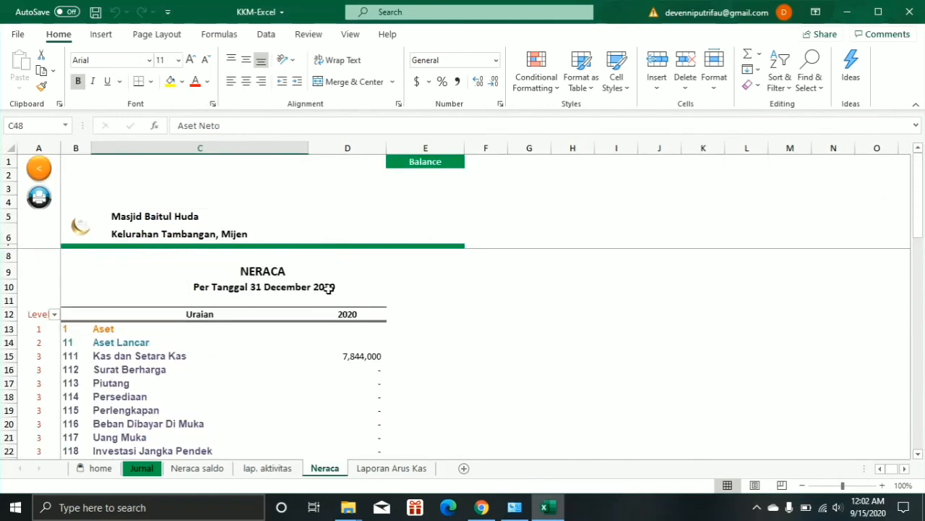
{"action": "left_click", "coordinate": [328, 288]}
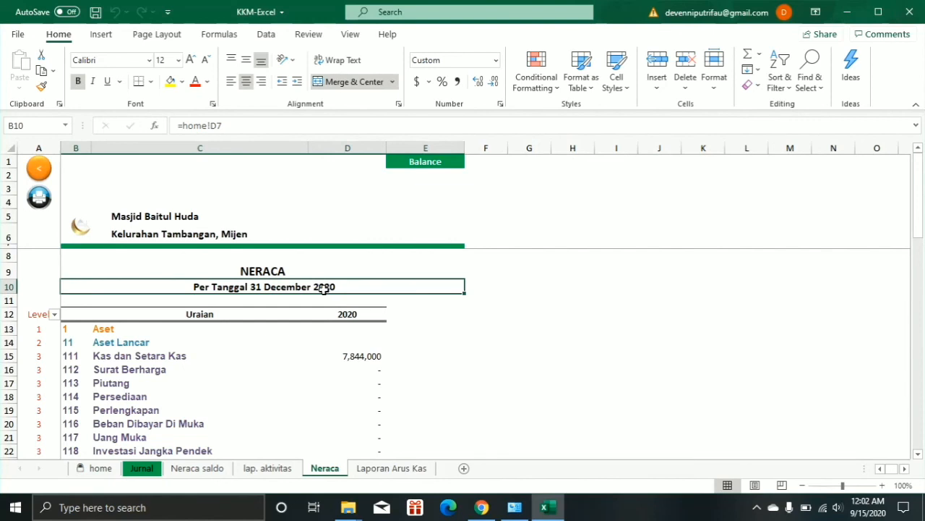
{"action": "left_click", "coordinate": [133, 329]}
{"action": "scroll", "coordinate": [169, 401], "scroll_direction": "down", "scroll_amount": 4}
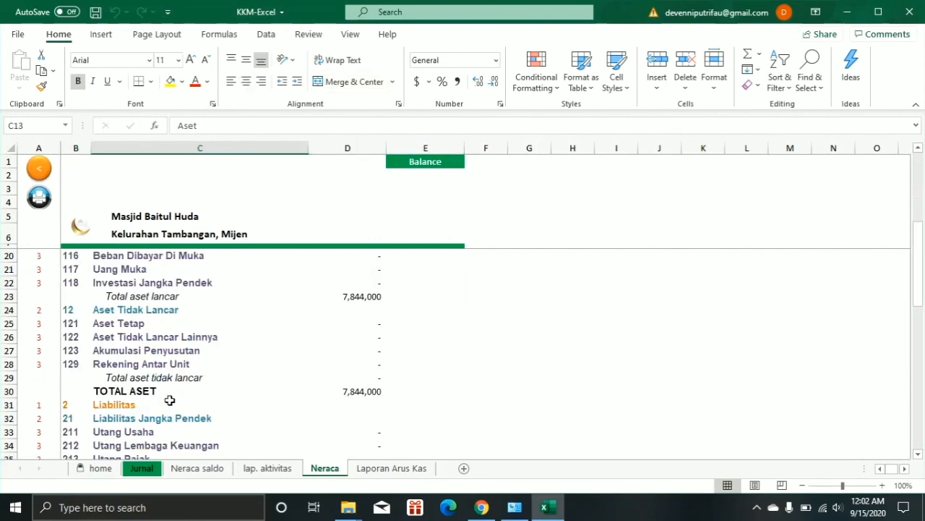
Step: Review the Liabilitas and Aset Neto sections of the balance sheet, and return to the home sheet
{"action": "scroll", "coordinate": [162, 387], "scroll_direction": "down", "scroll_amount": 1}
{"action": "left_click", "coordinate": [144, 349]}
{"action": "scroll", "coordinate": [153, 370], "scroll_direction": "down", "scroll_amount": 2}
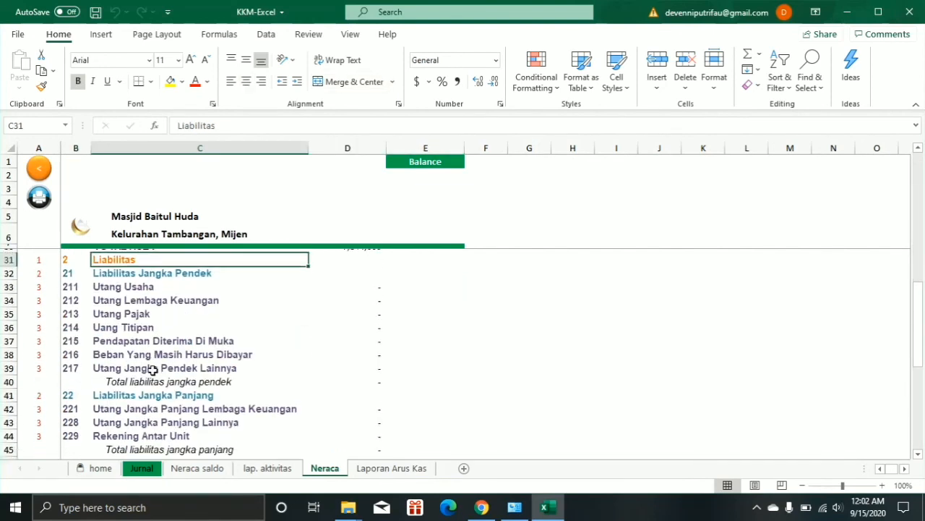
{"action": "scroll", "coordinate": [152, 370], "scroll_direction": "down", "scroll_amount": 4}
{"action": "left_click", "coordinate": [154, 339]}
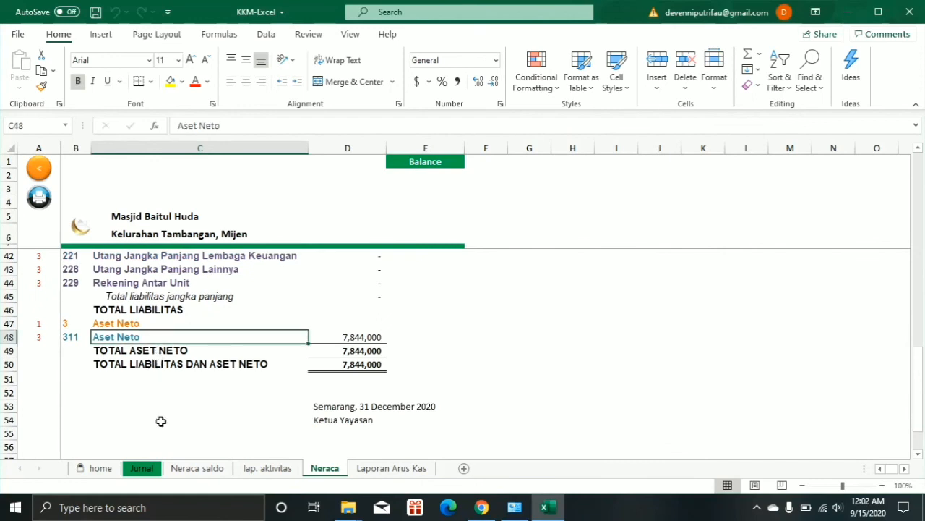
{"action": "left_click", "coordinate": [97, 468]}
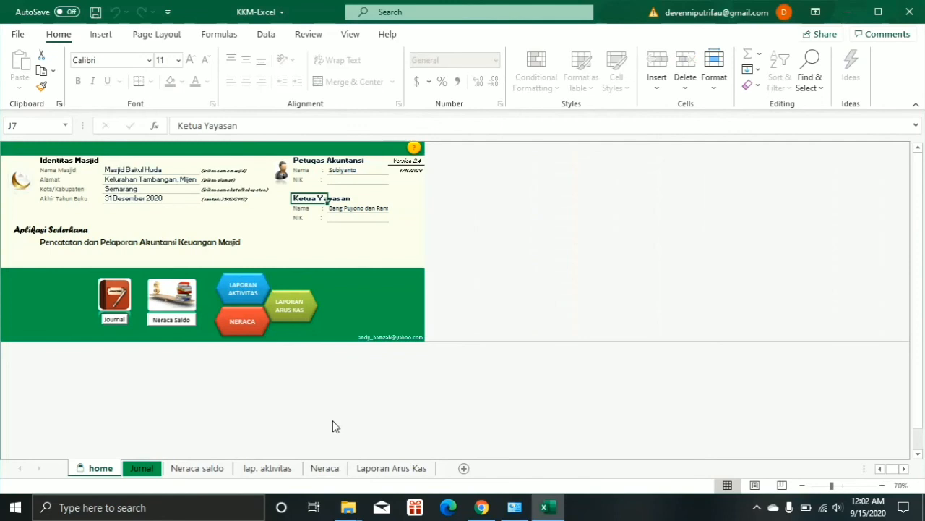